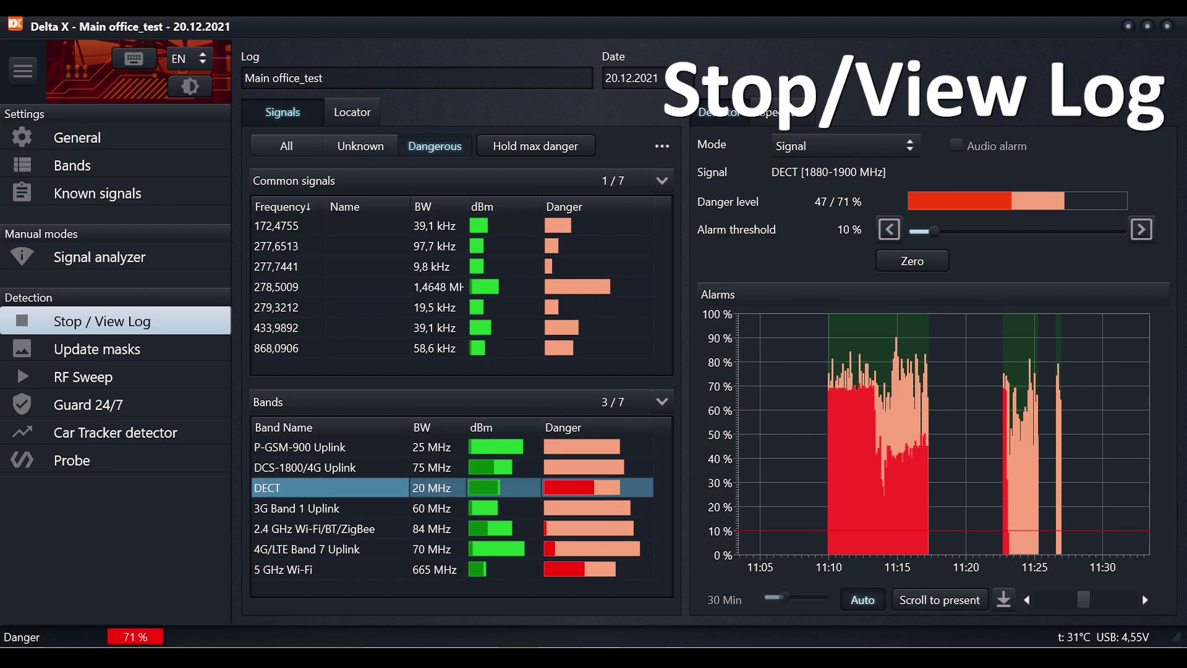
Show the 5 GHz Wi-Fi spectrum narrowed to 5731–5756 MHz on a -90 to -50 dB scale.
{"action": "left_click", "coordinate": [286, 569]}
{"action": "left_click", "coordinate": [777, 112]}
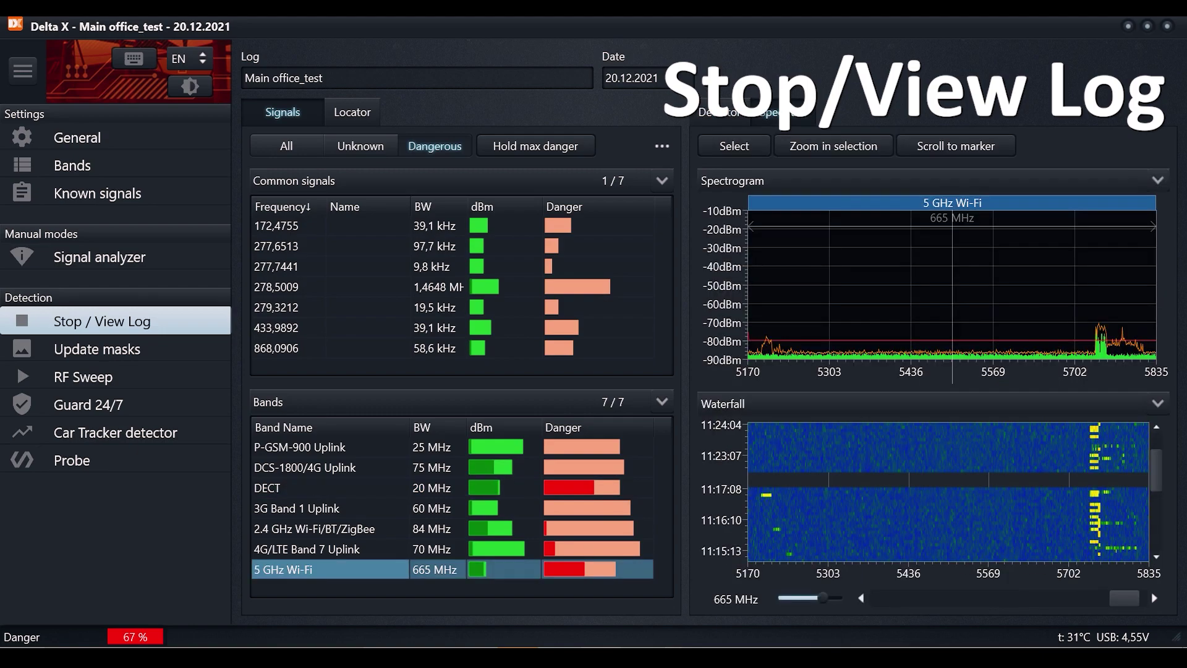
{"action": "left_click_drag", "start_coordinate": [822, 597], "coordinate": [803, 598]}
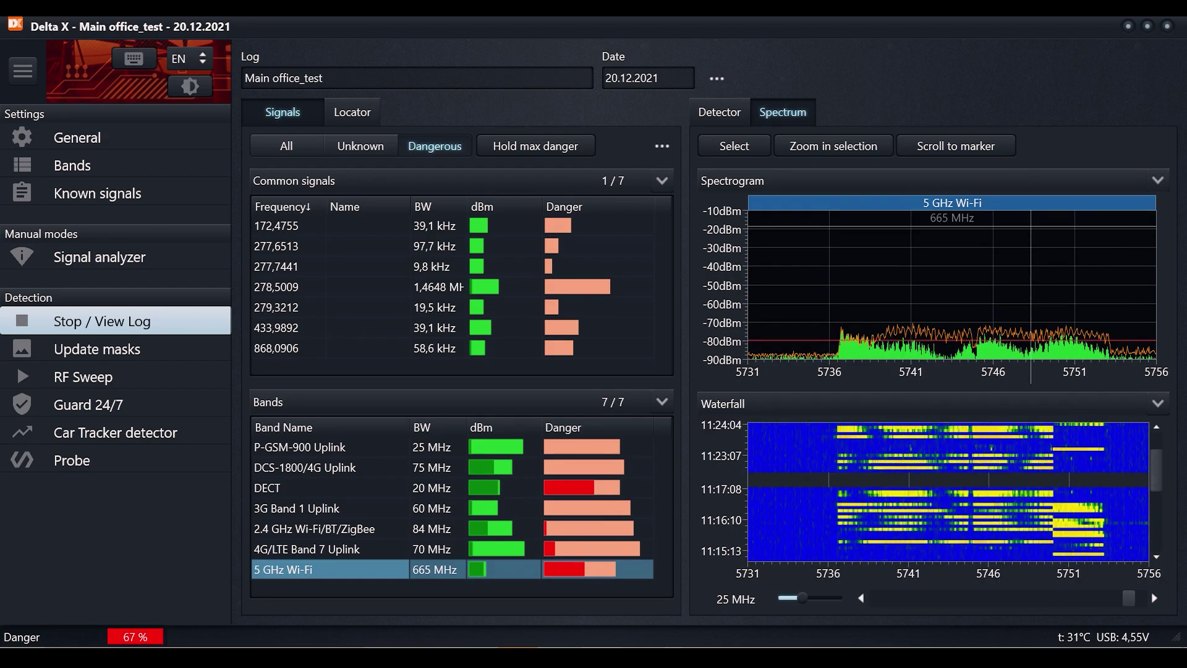
{"action": "left_click", "coordinate": [1158, 180]}
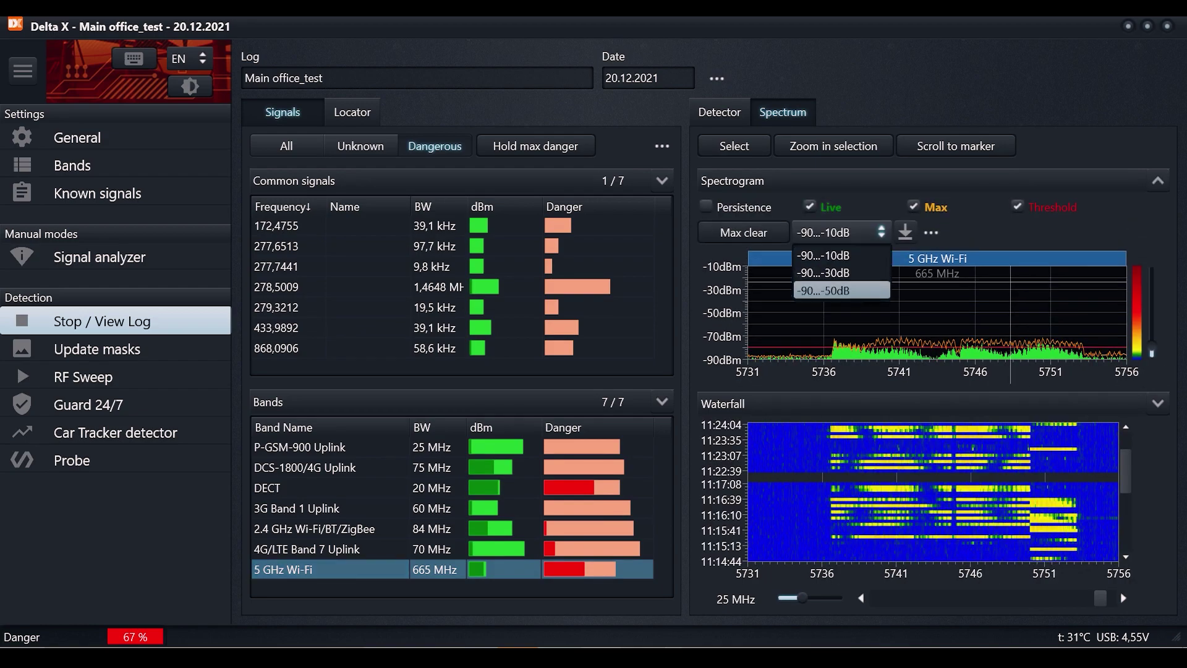
{"action": "left_click", "coordinate": [1157, 180]}
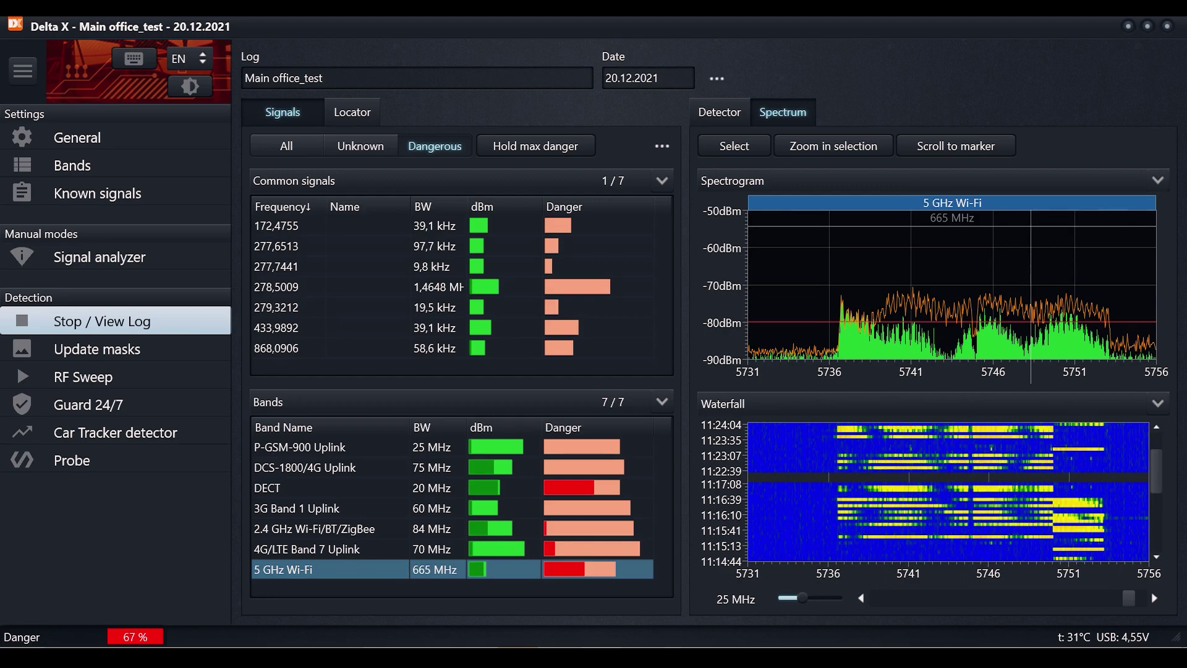